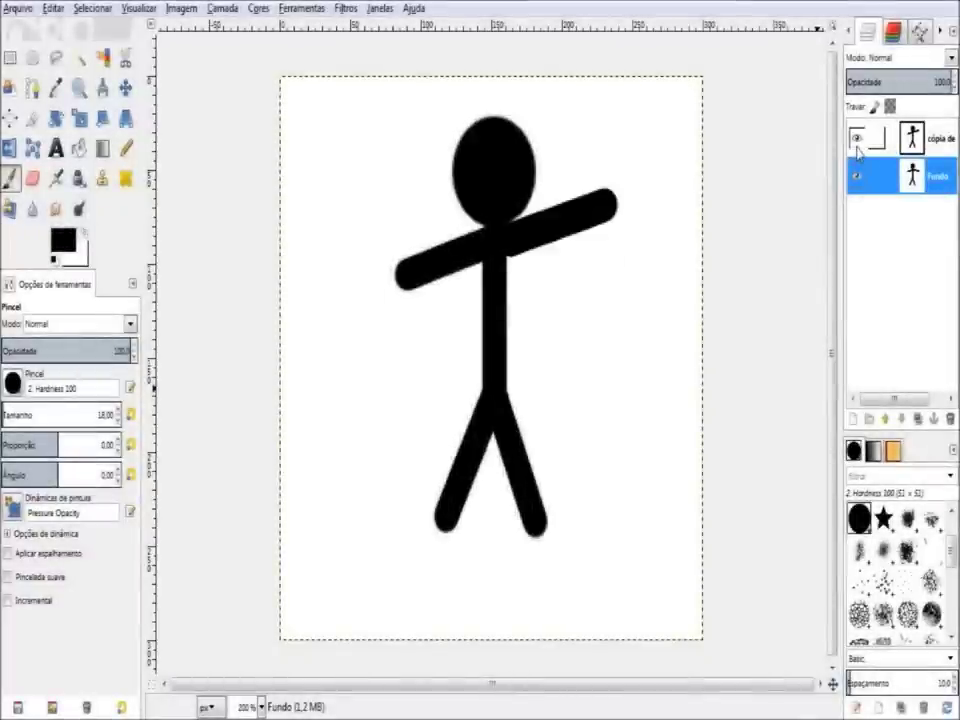
Duplicate the Fundo layer, select the new copy, and hide the raised-arm top layer
left_click(856, 140)
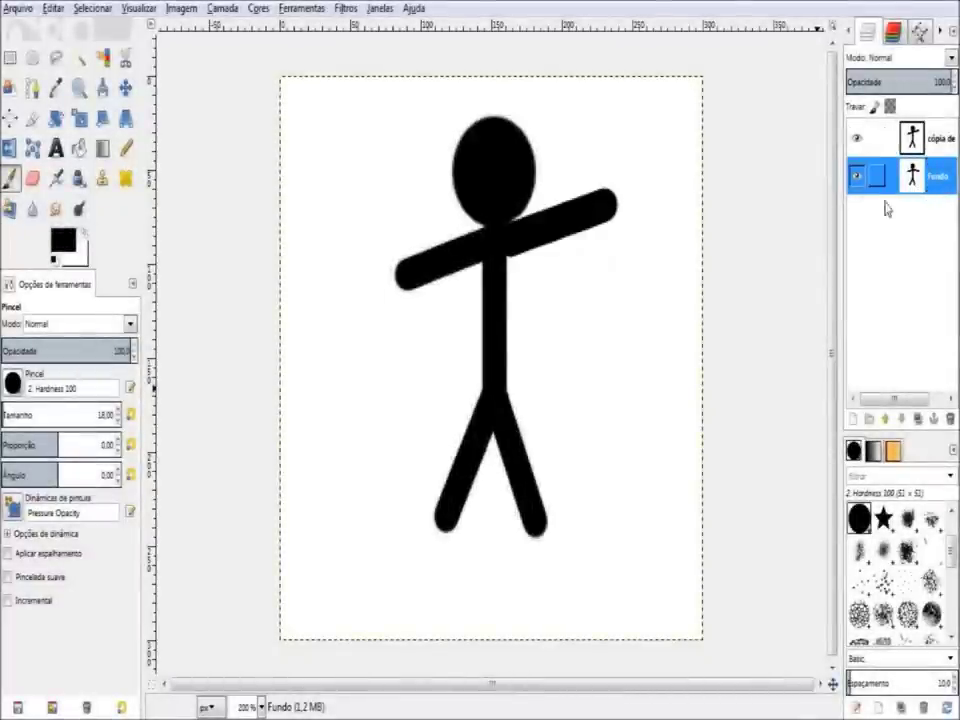
left_click(918, 420)
left_click(897, 188)
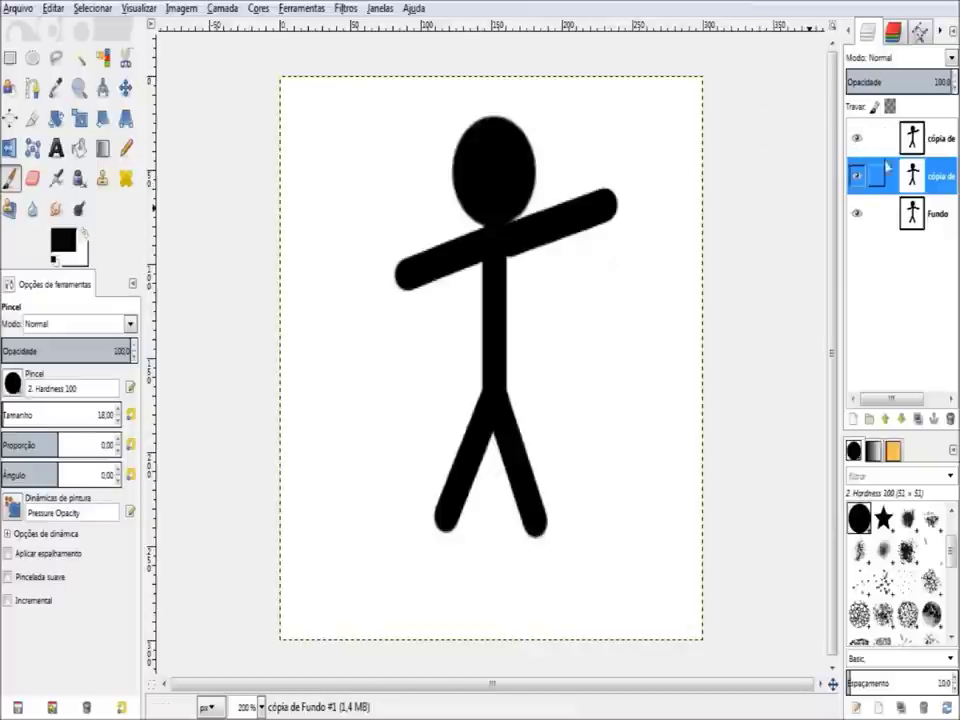
left_click(855, 138)
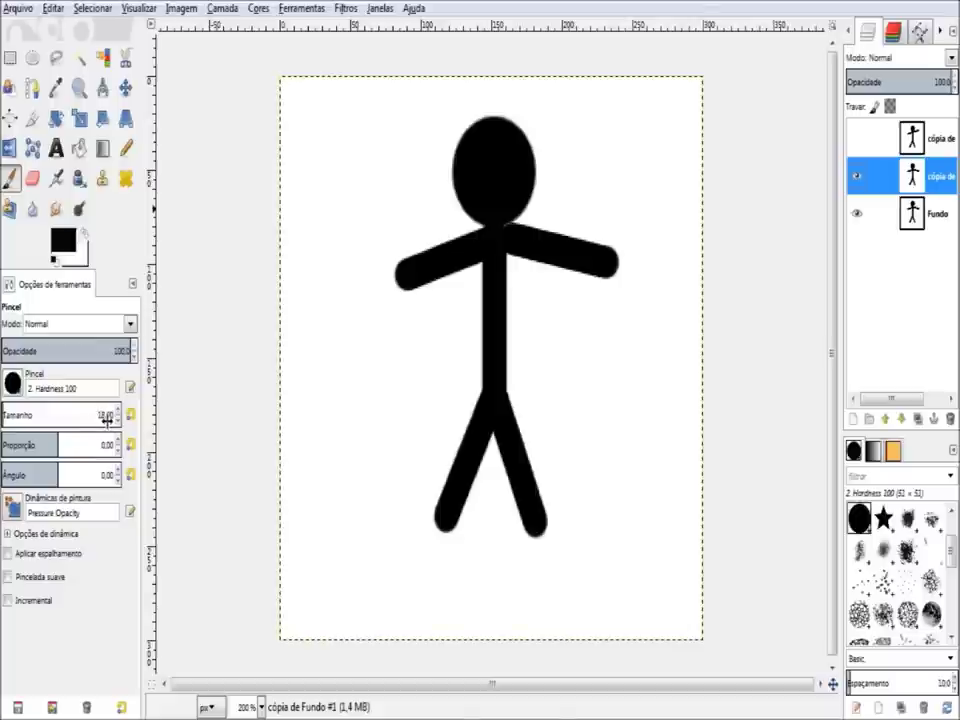
On the middle copy, paint a round dot and erase the horizontal right arm and the leftover point by the neck
scroll(600, 255, "up", 1)
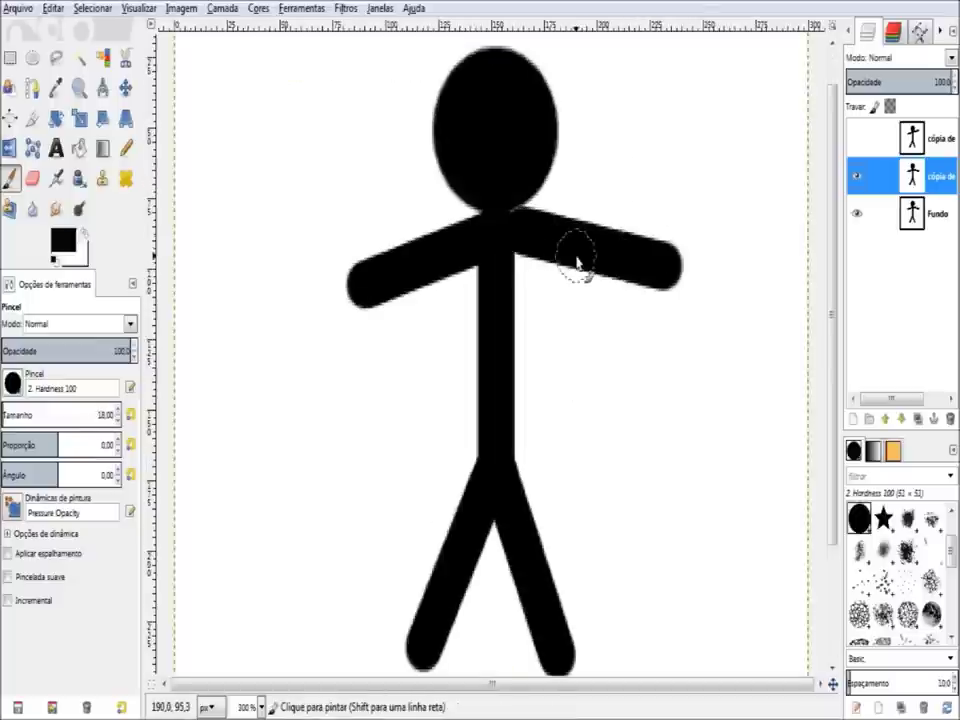
left_click(669, 219)
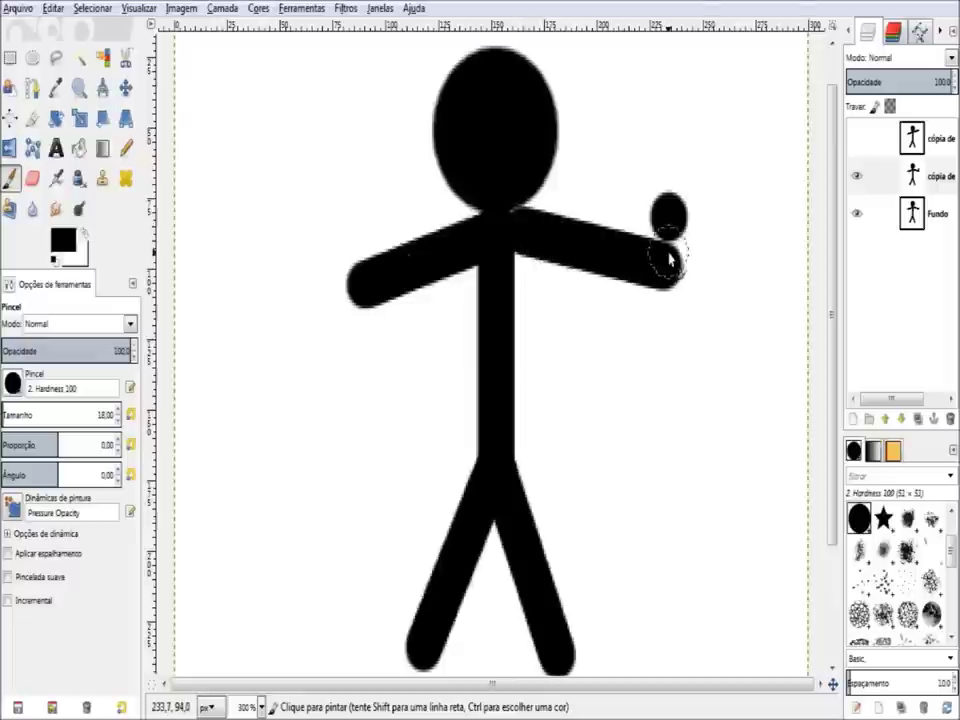
left_click(32, 178)
mouse_move(553, 214)
left_mouse_down()
mouse_move(614, 231)
mouse_move(688, 298)
mouse_move(671, 270)
mouse_move(632, 258)
left_mouse_up()
scroll(689, 280, "up", 1)
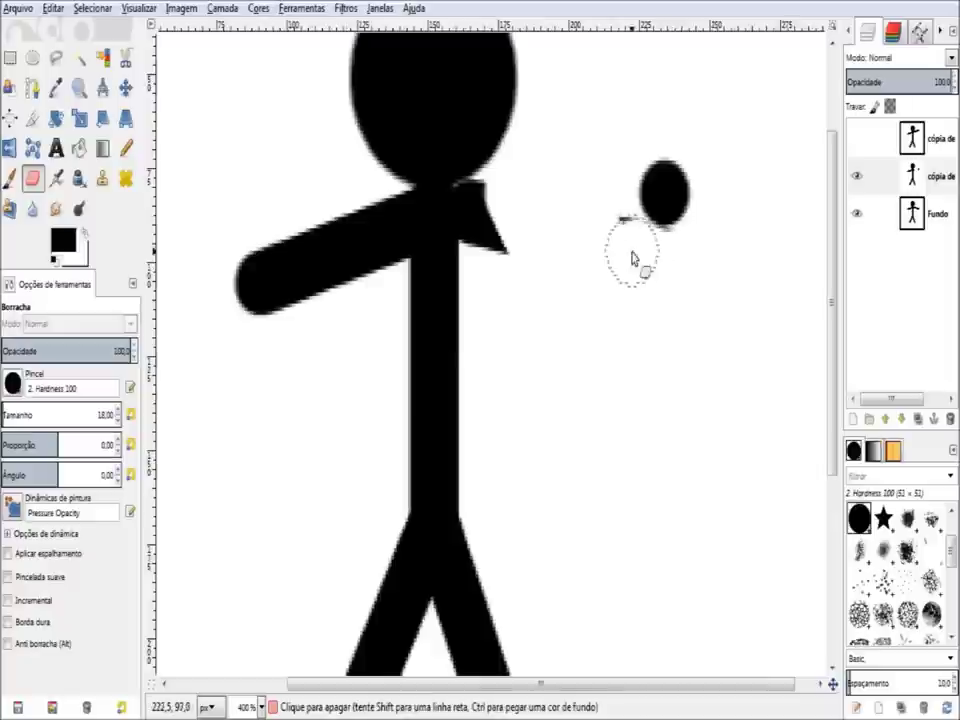
left_click_drag(508, 266, 497, 245)
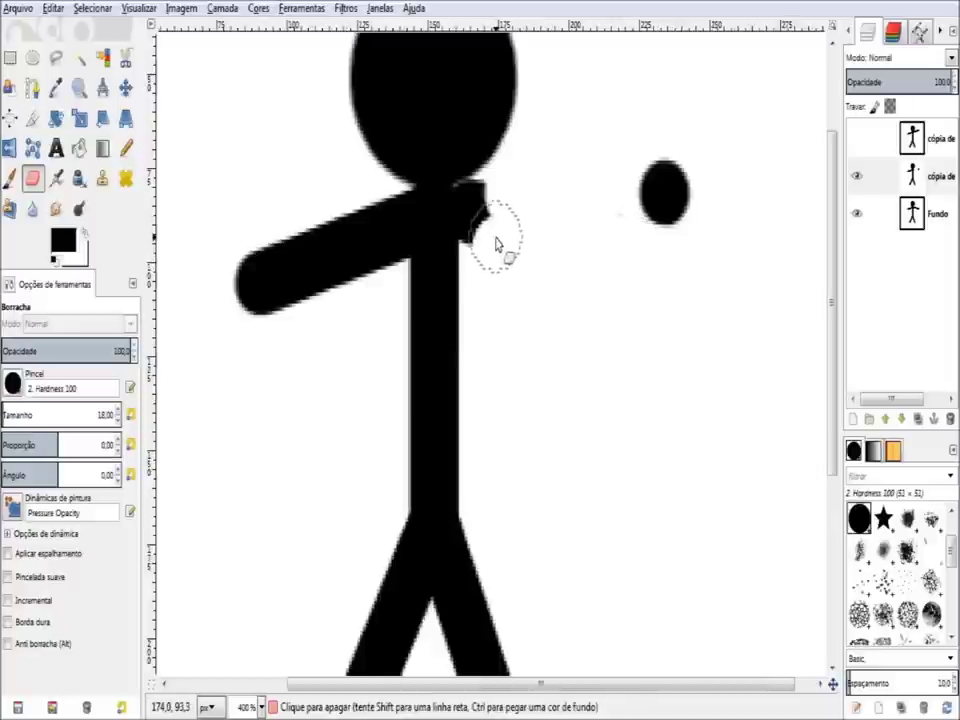
Clean the remaining shoulder smear with the Hardness 050 eraser, then hide the middle copy layer
scroll(905, 558, "up", 2)
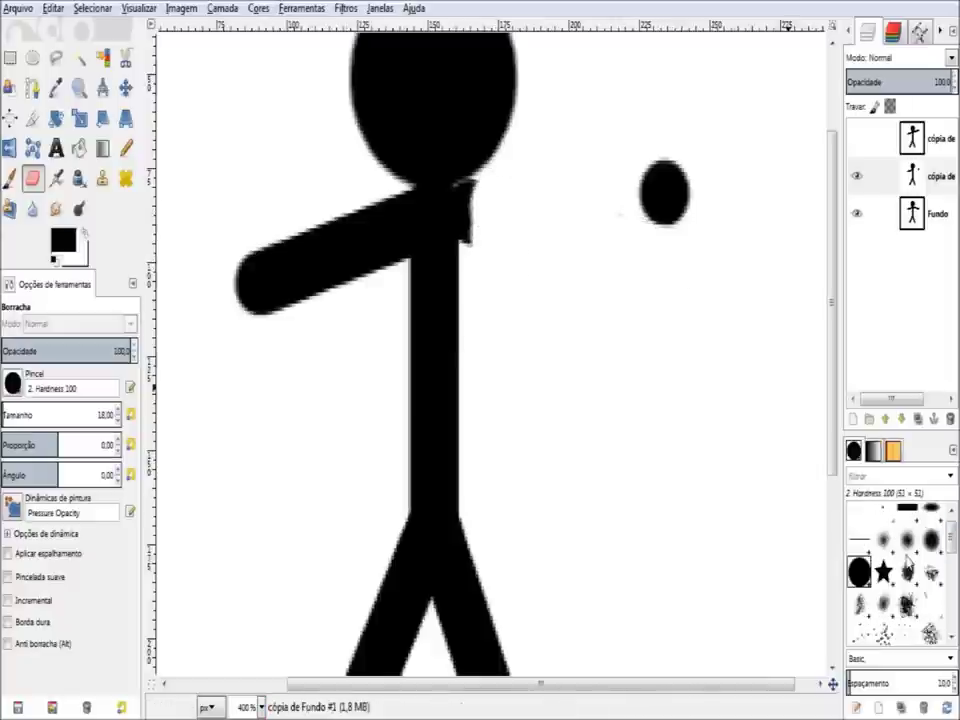
scroll(908, 563, "up", 1)
left_click(907, 551)
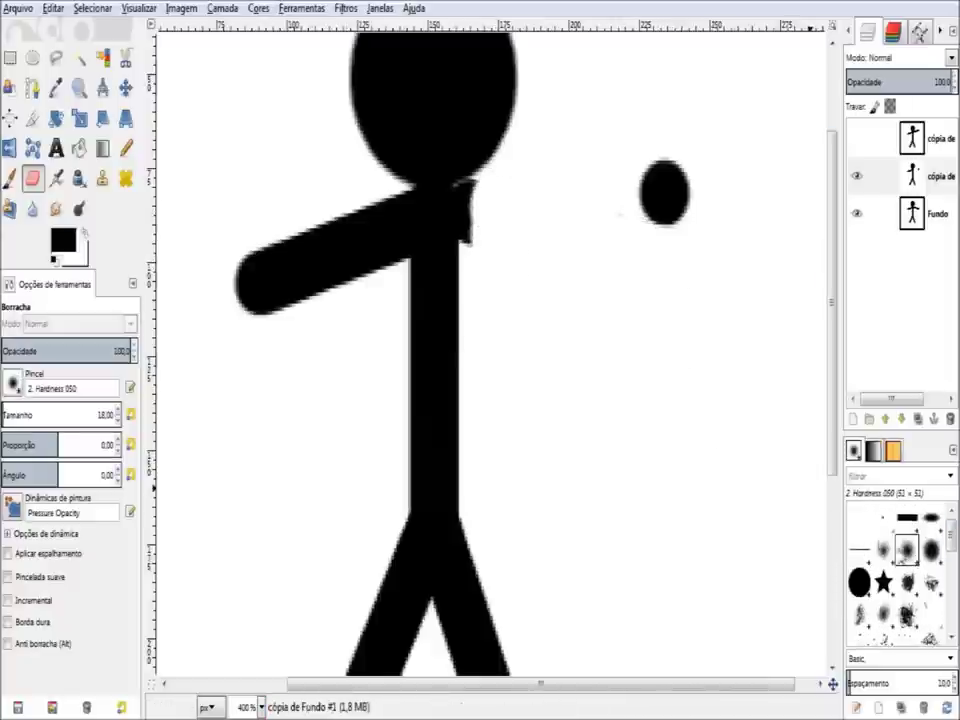
left_click_drag(447, 228, 488, 236)
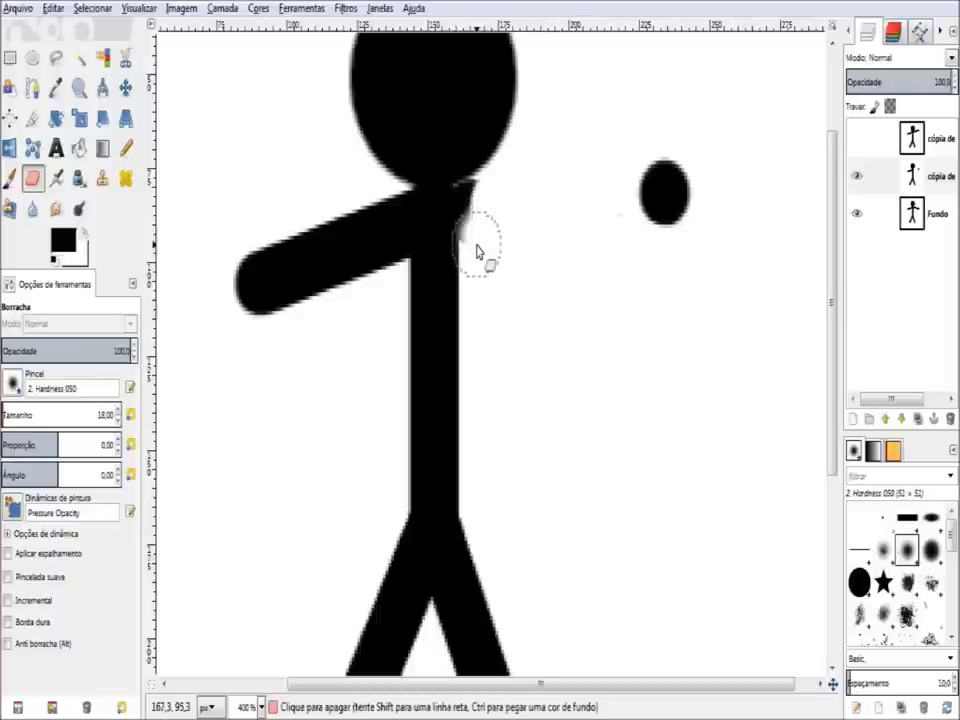
scroll(451, 172, "up", 2, "ctrl")
left_click_drag(450, 172, 484, 186)
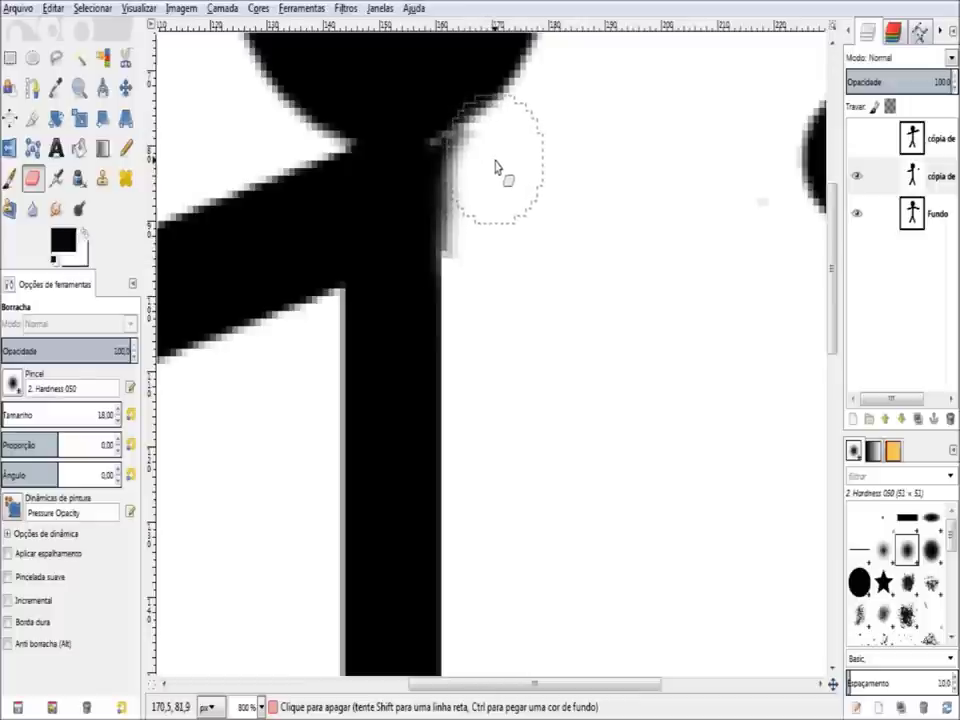
mouse_move(497, 167)
left_mouse_down()
mouse_move(494, 248)
mouse_move(484, 253)
left_mouse_up()
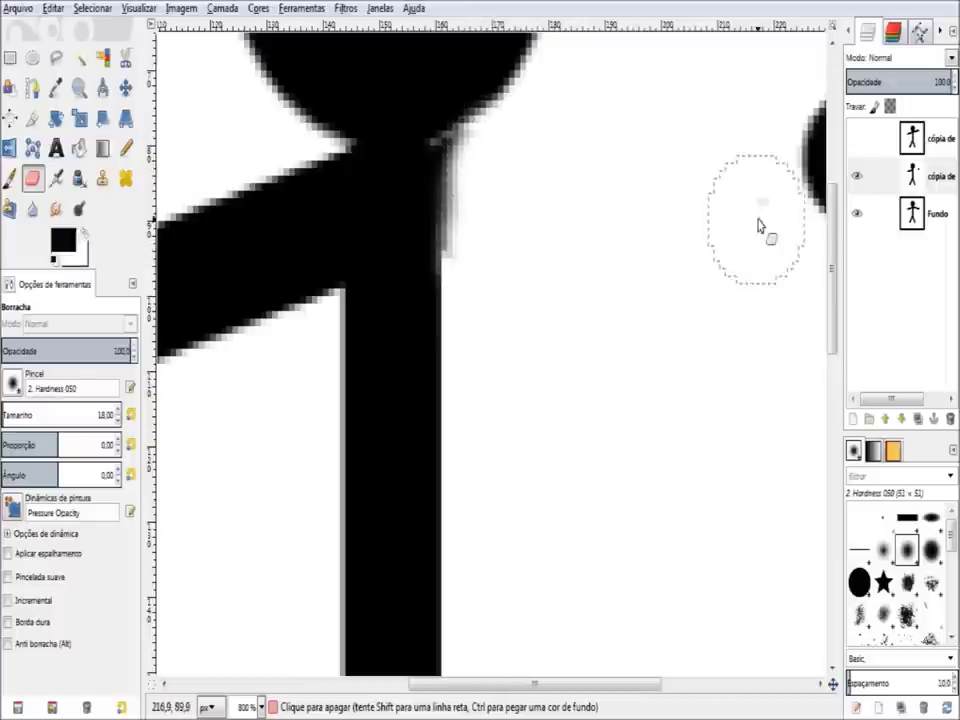
scroll(700, 245, "down", 2, "ctrl")
scroll(690, 265, "down", 2, "ctrl")
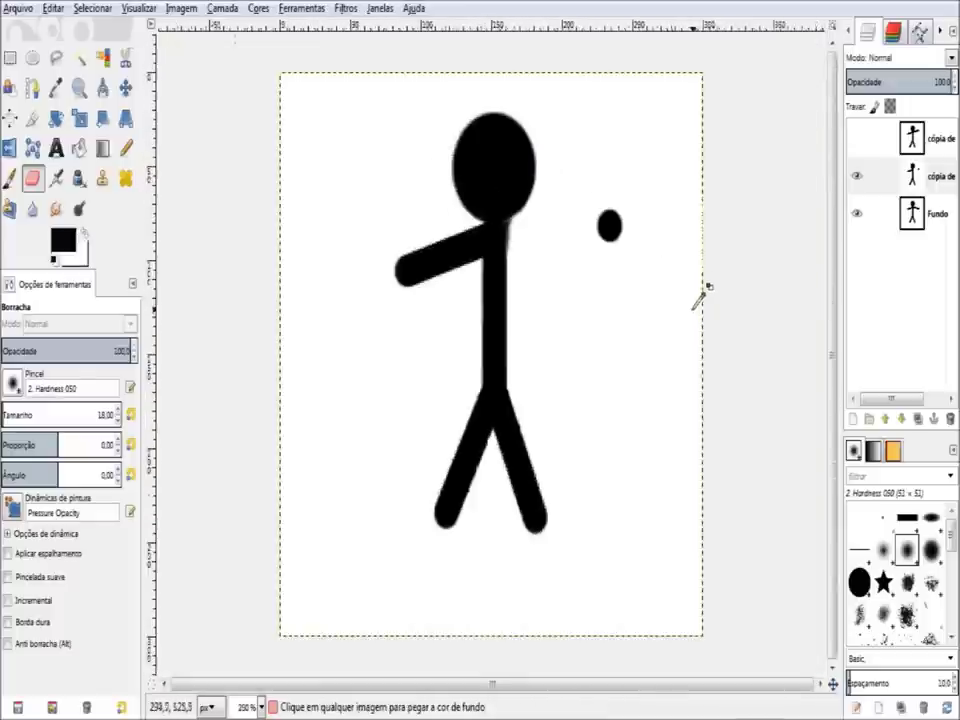
scroll(630, 324, "up", 1, "ctrl")
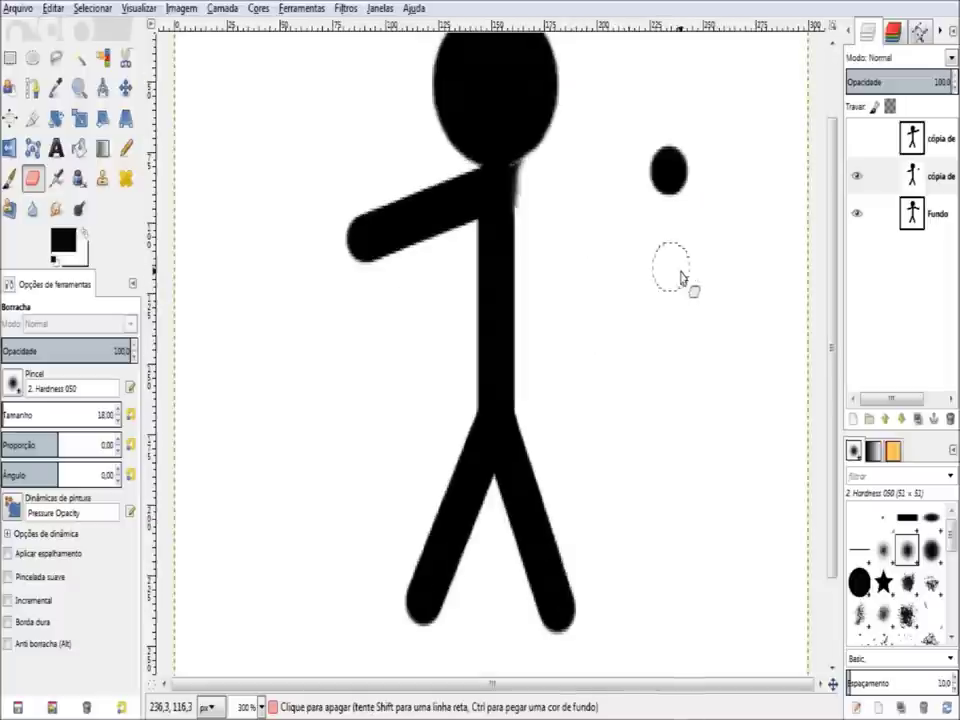
left_click(856, 176)
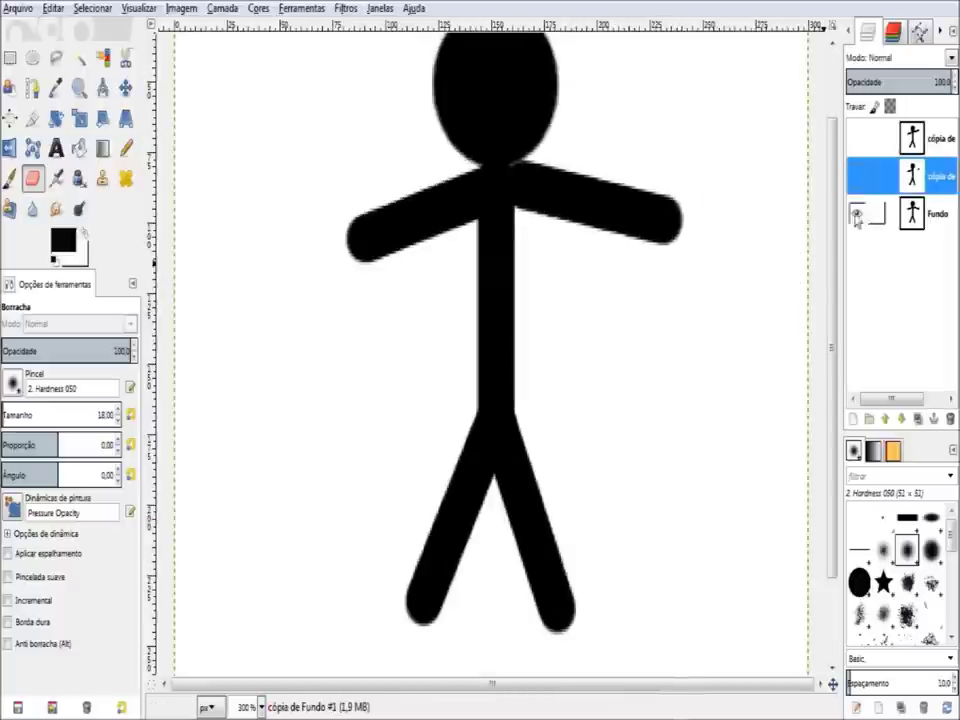
Toggle the raised-arm top layer on and off to compare arm poses, leaving it hidden
left_click(924, 146)
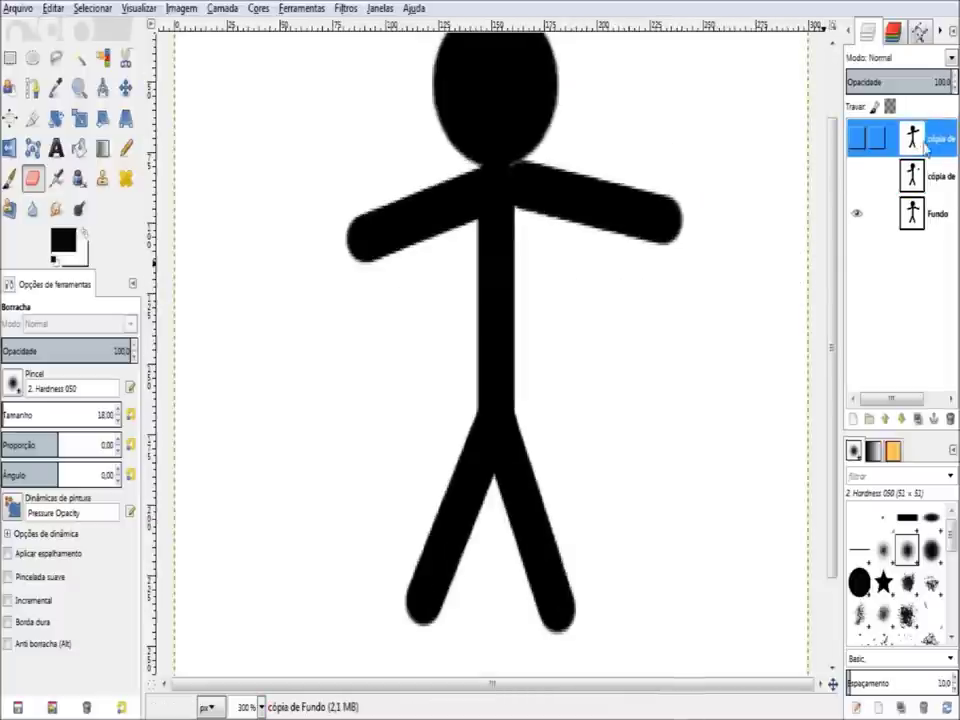
left_click(856, 140)
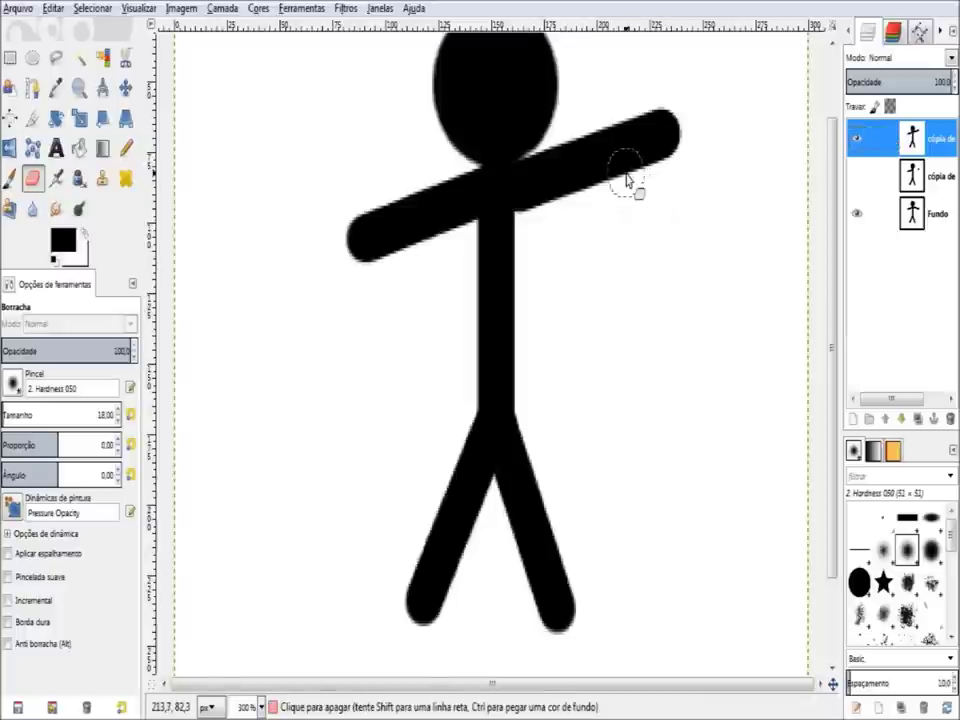
left_click(857, 142)
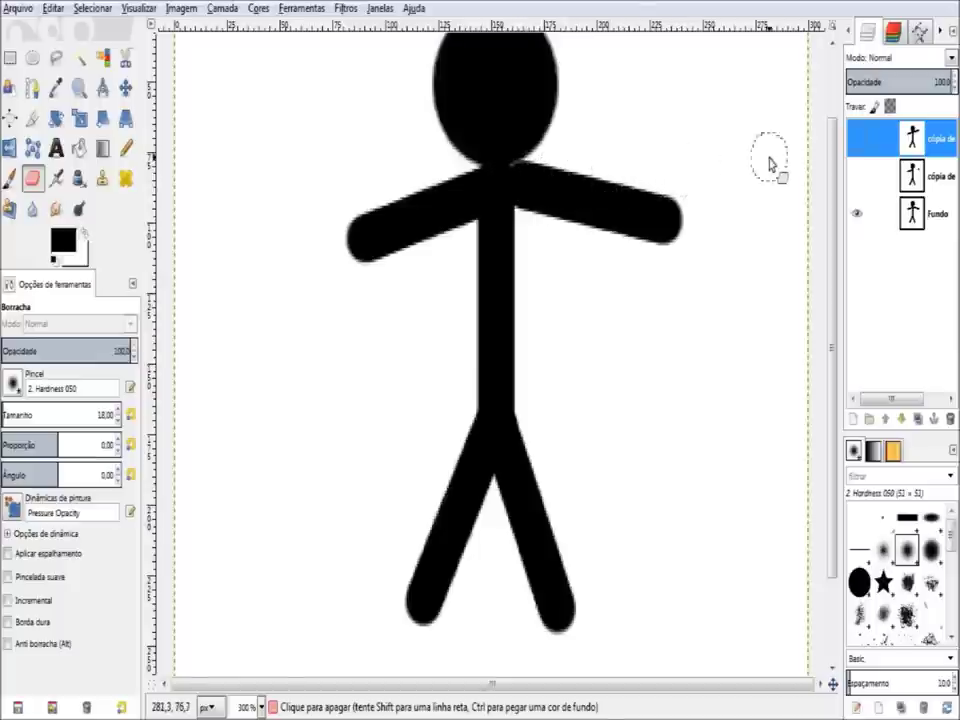
left_click(856, 138)
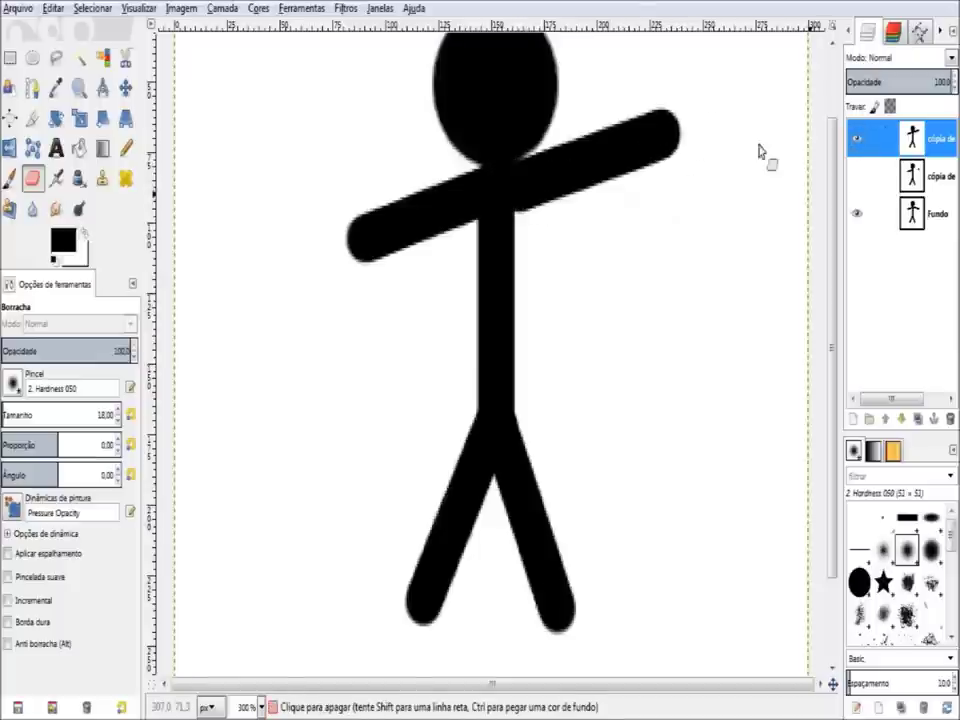
left_click(856, 138)
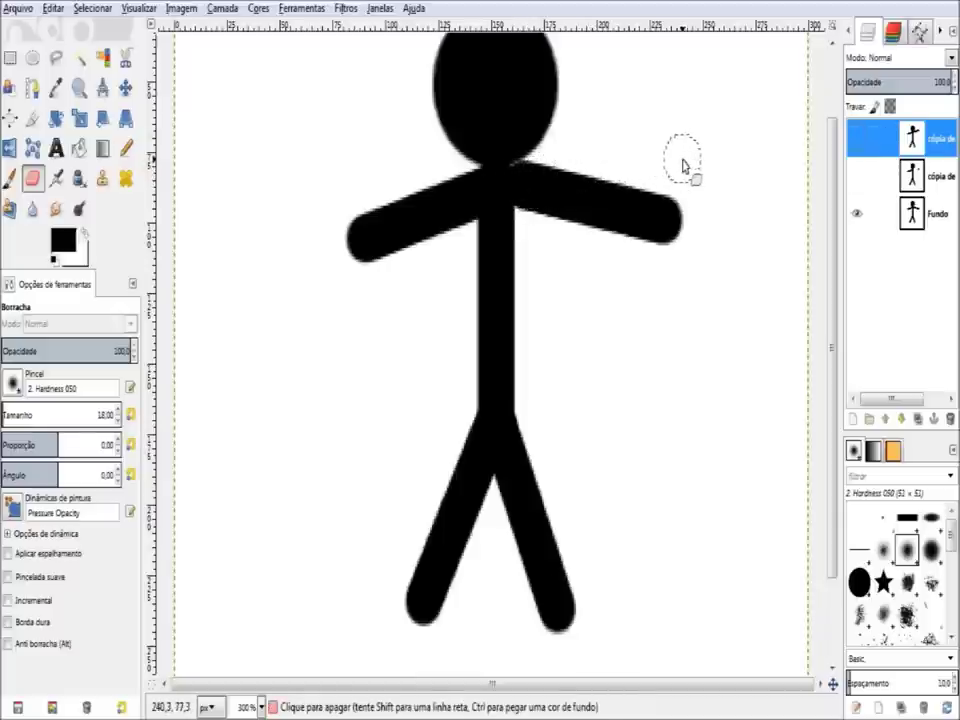
Erase the stray black dot right of the head on the middle copy layer
left_click(872, 186)
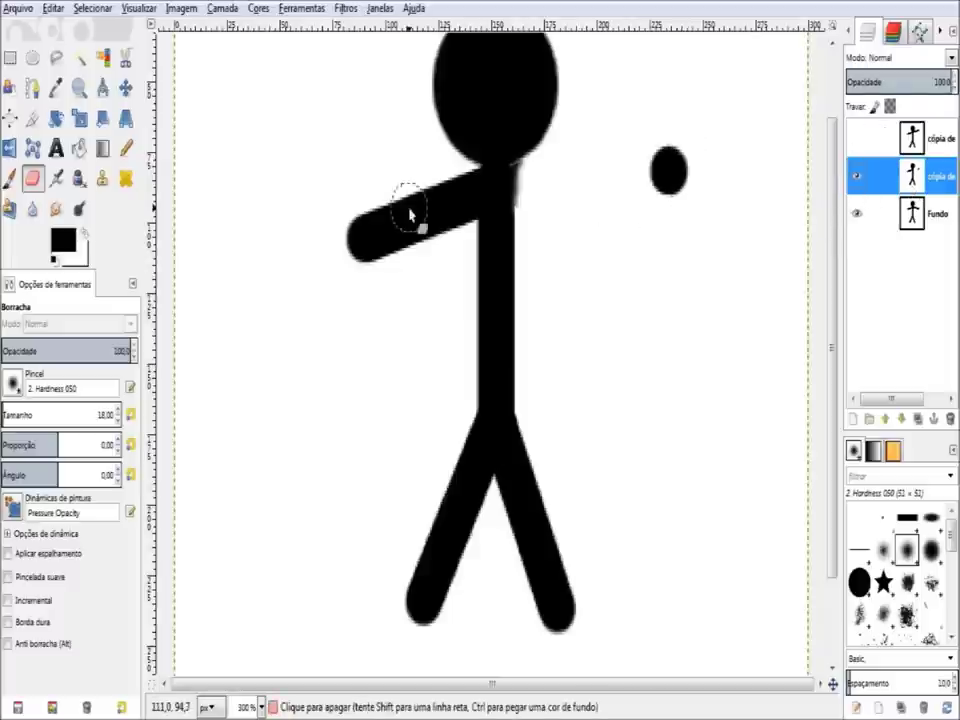
mouse_move(685, 160)
left_mouse_down()
mouse_move(651, 221)
mouse_move(701, 204)
mouse_move(665, 190)
left_mouse_up()
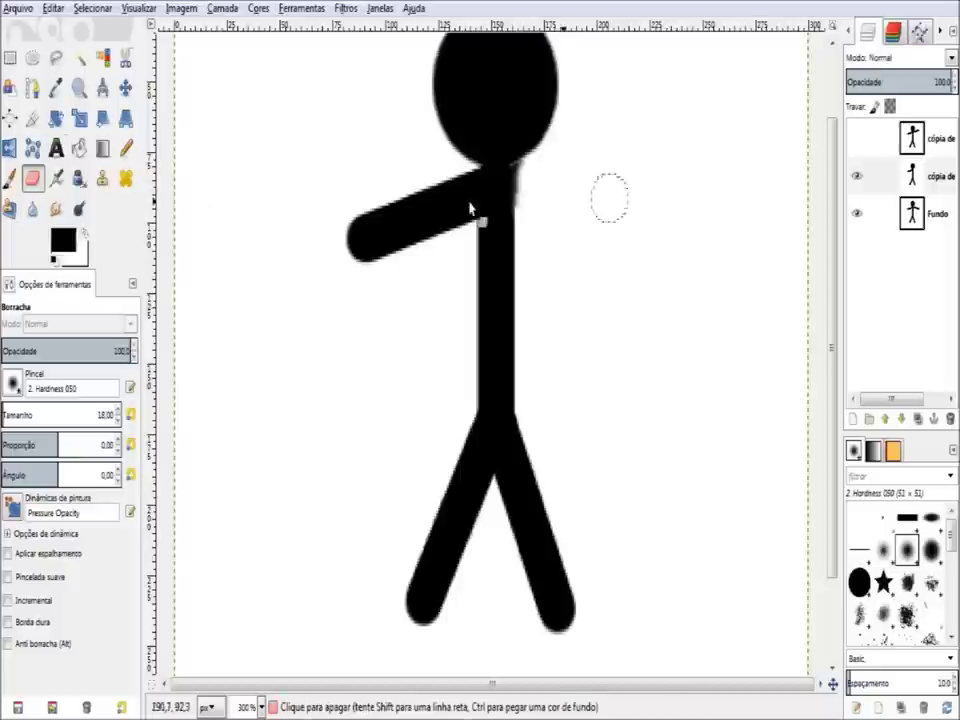
left_click(9, 179)
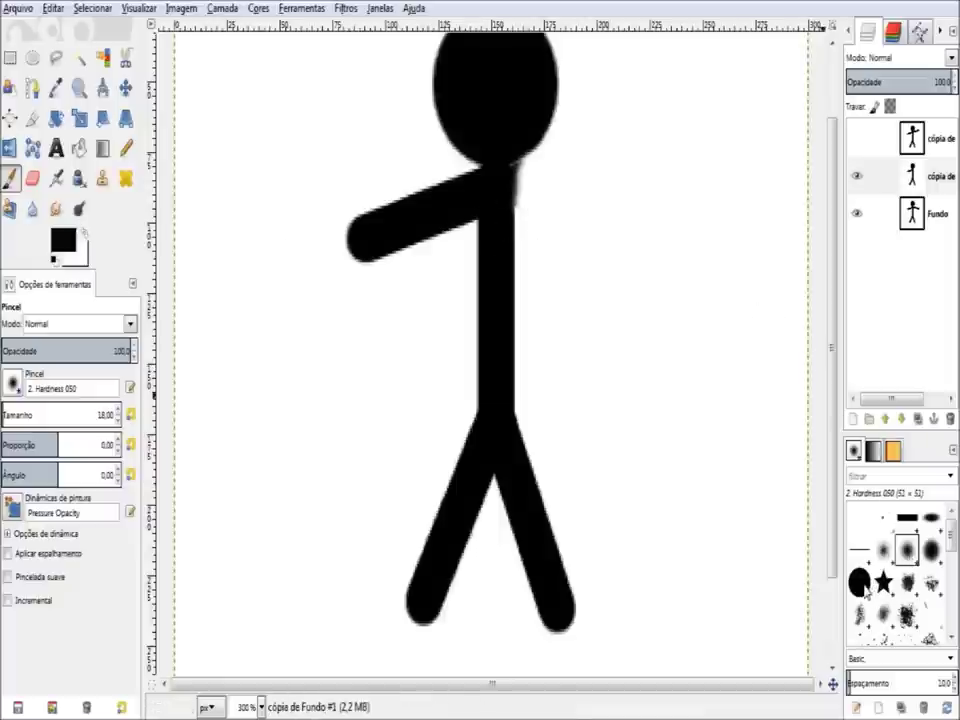
Draw a straight, slightly raised right arm from the shoulder on the middle layer with the 2. Hardness 100 brush
left_click(859, 582)
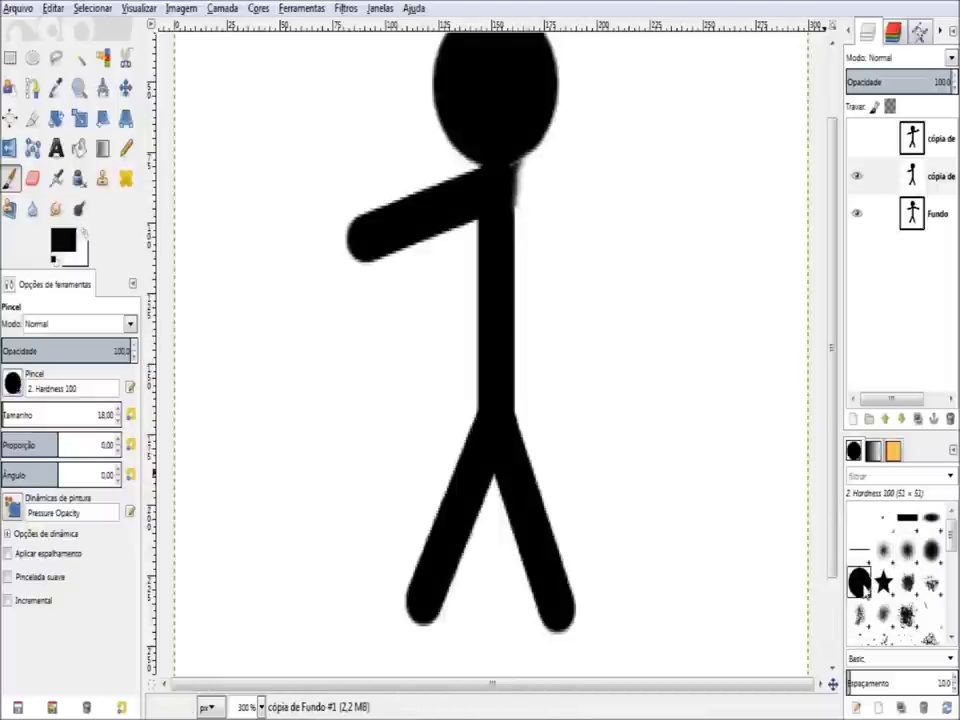
left_click(519, 188)
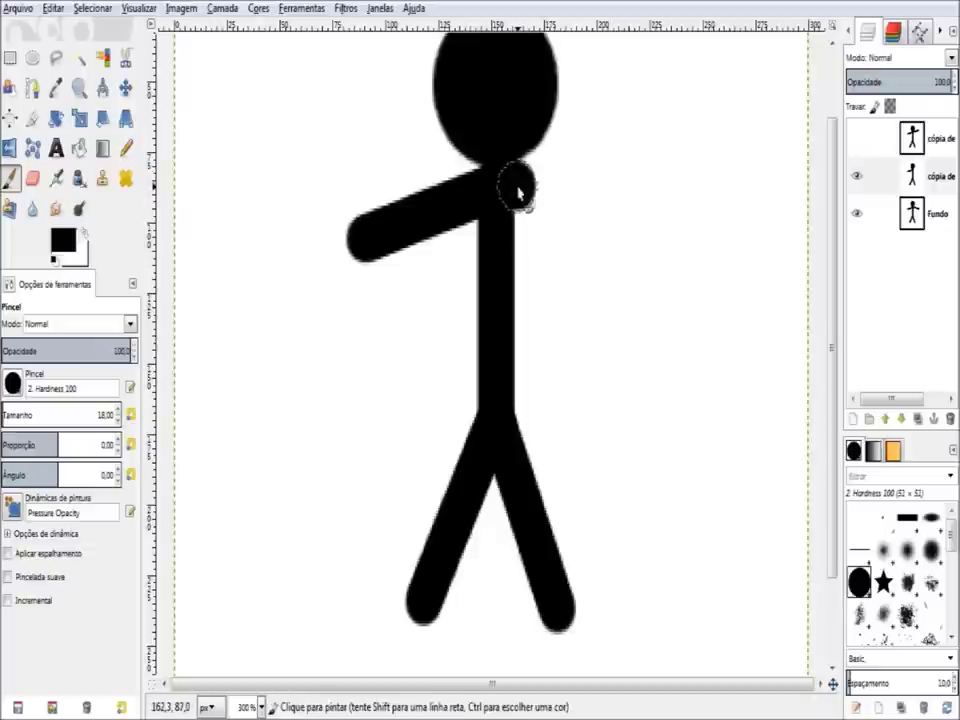
left_click(658, 153, "shift")
left_click(867, 165)
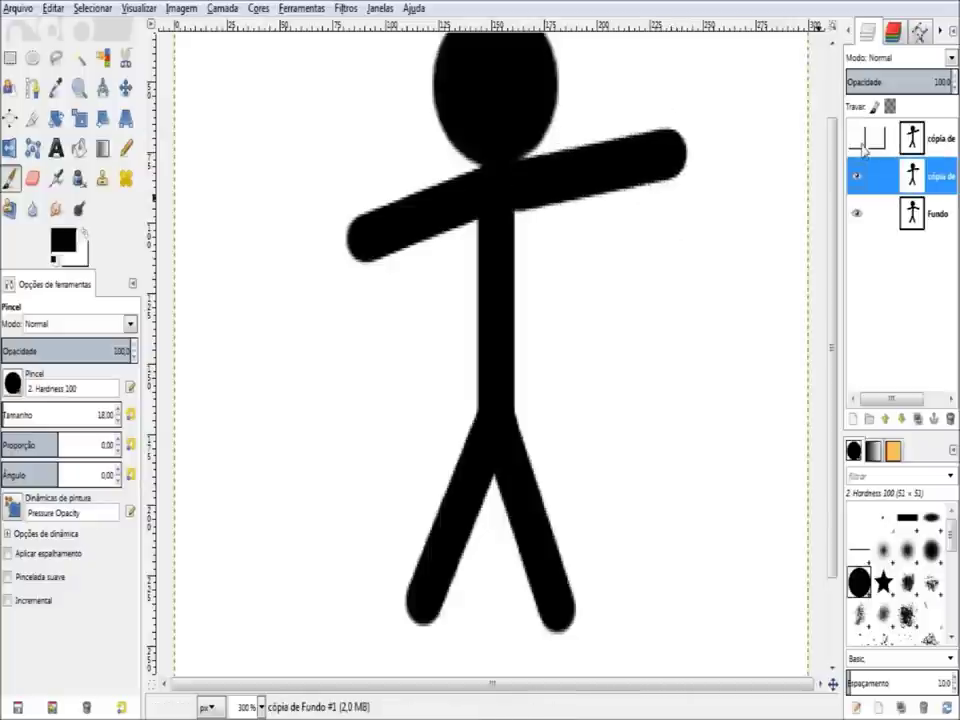
key("ctrl+z")
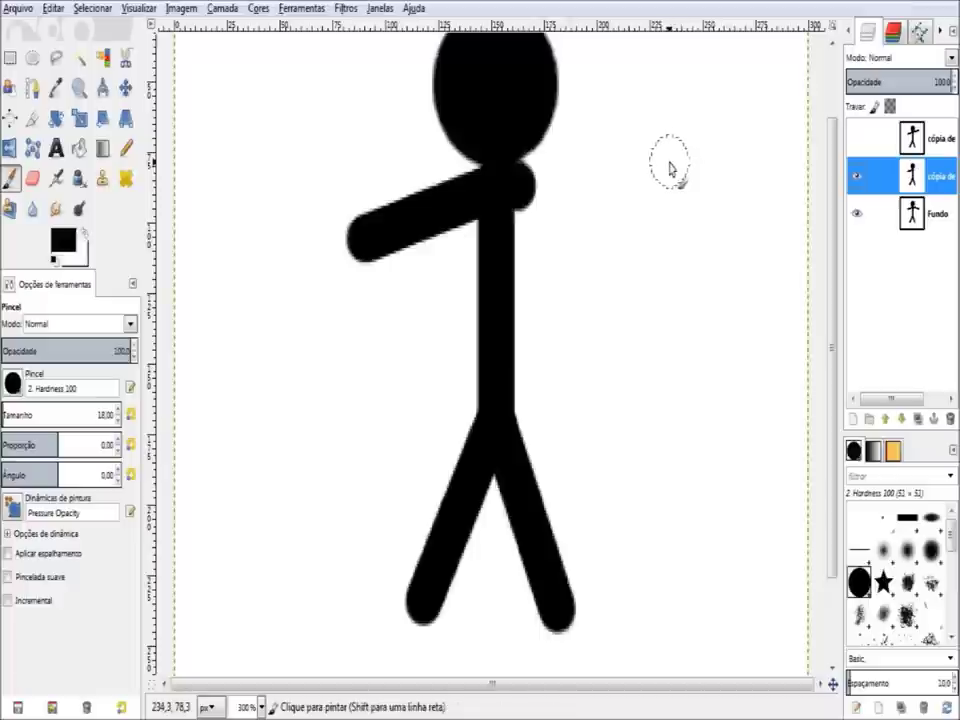
left_click(667, 166, "shift")
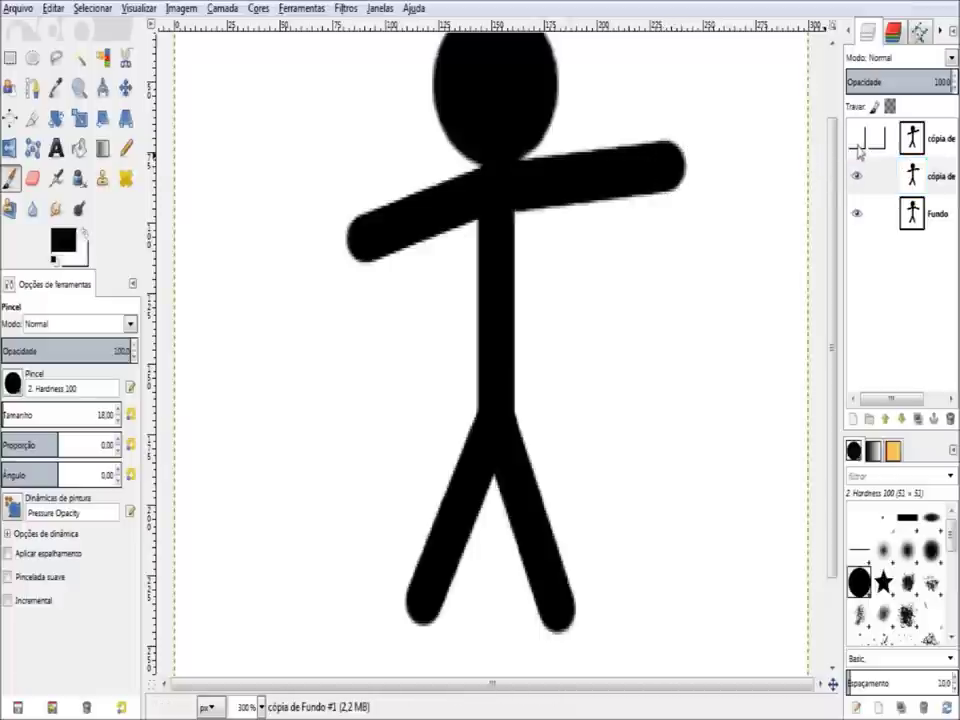
Toggle the three layers' visibility to compare arm poses, finishing with all three layers visible
left_click(856, 140)
left_click(862, 182)
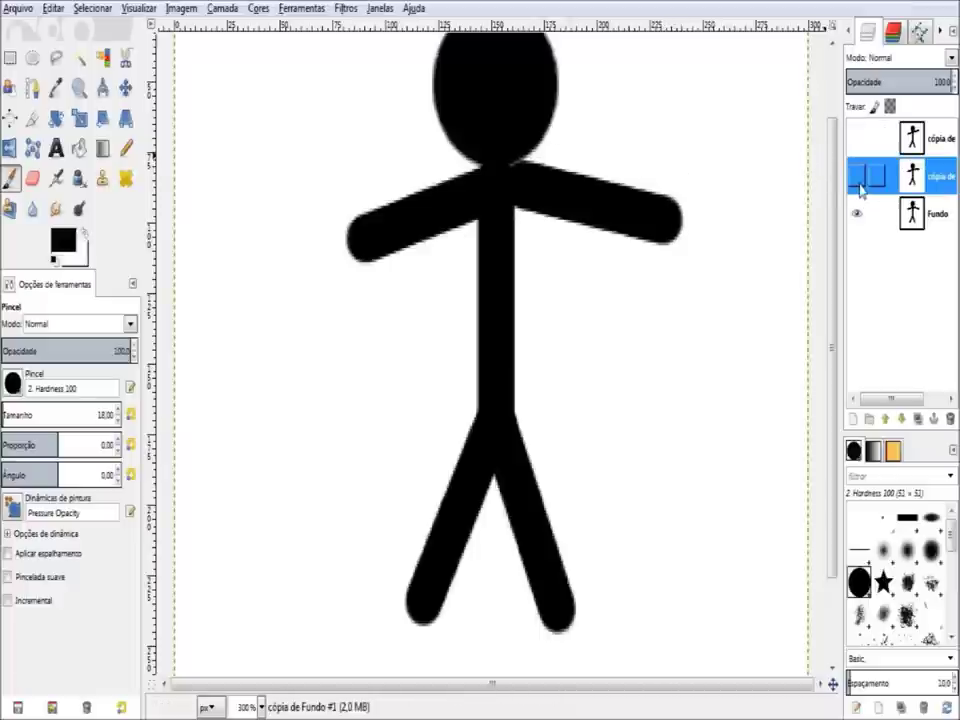
left_click(856, 138)
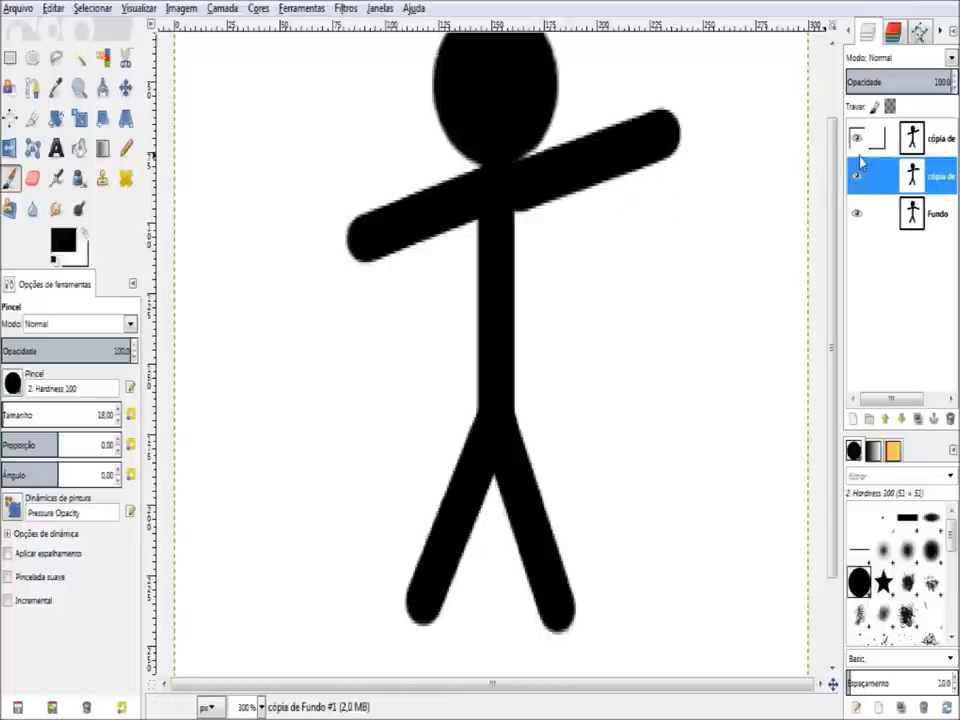
left_click(856, 138)
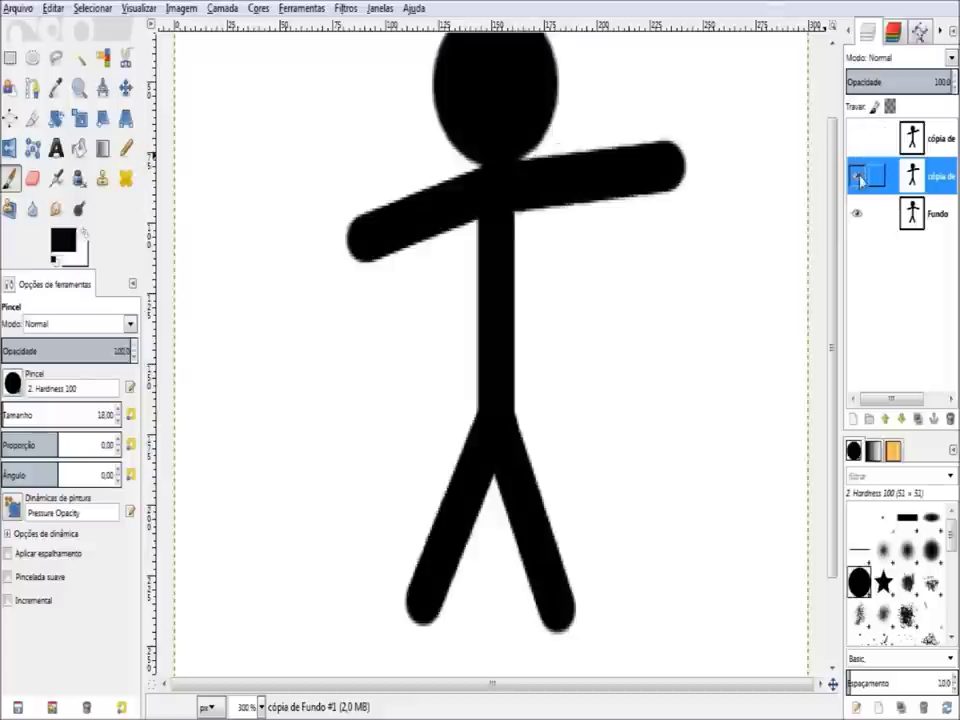
left_click(858, 177)
left_click(860, 213)
left_click(860, 213)
left_click(858, 176)
left_click(856, 138)
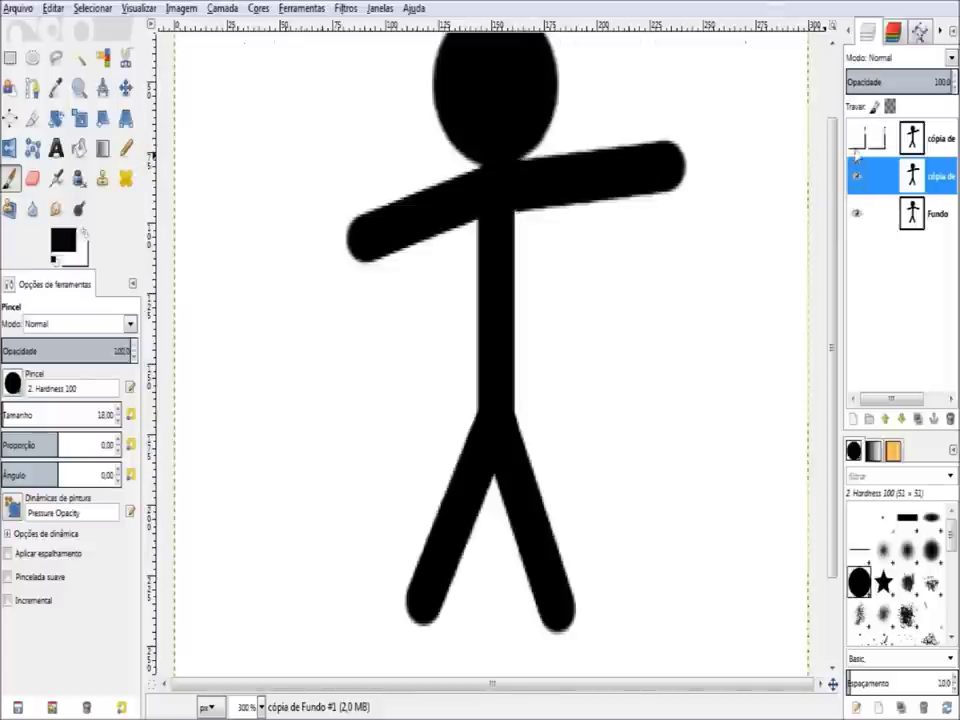
left_click(856, 138)
left_click(857, 176)
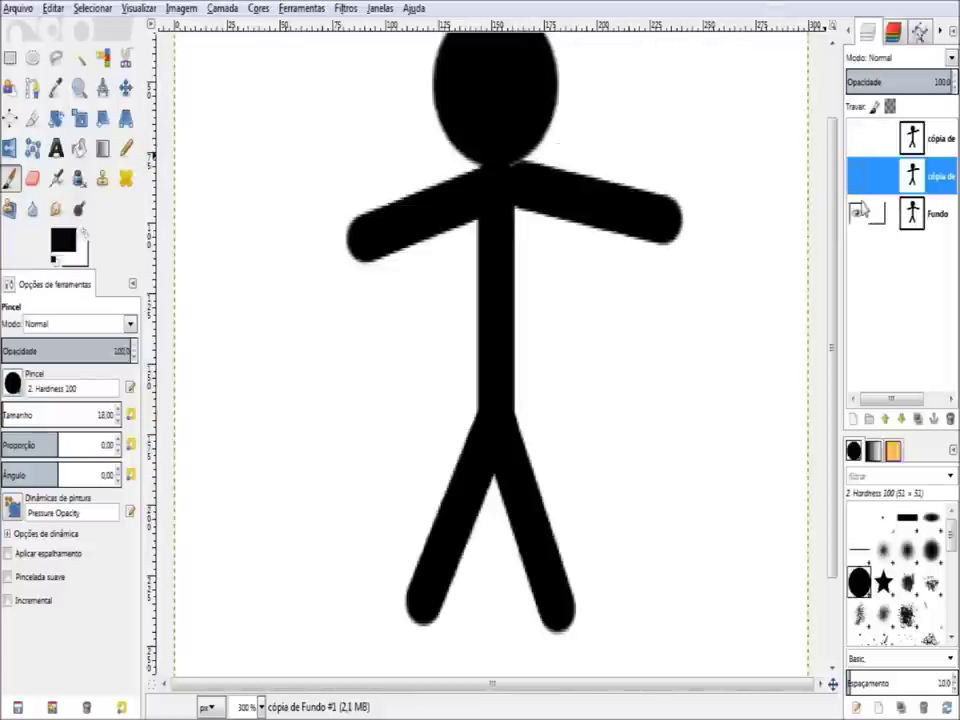
left_click(860, 213)
left_click(860, 213)
left_click(858, 177)
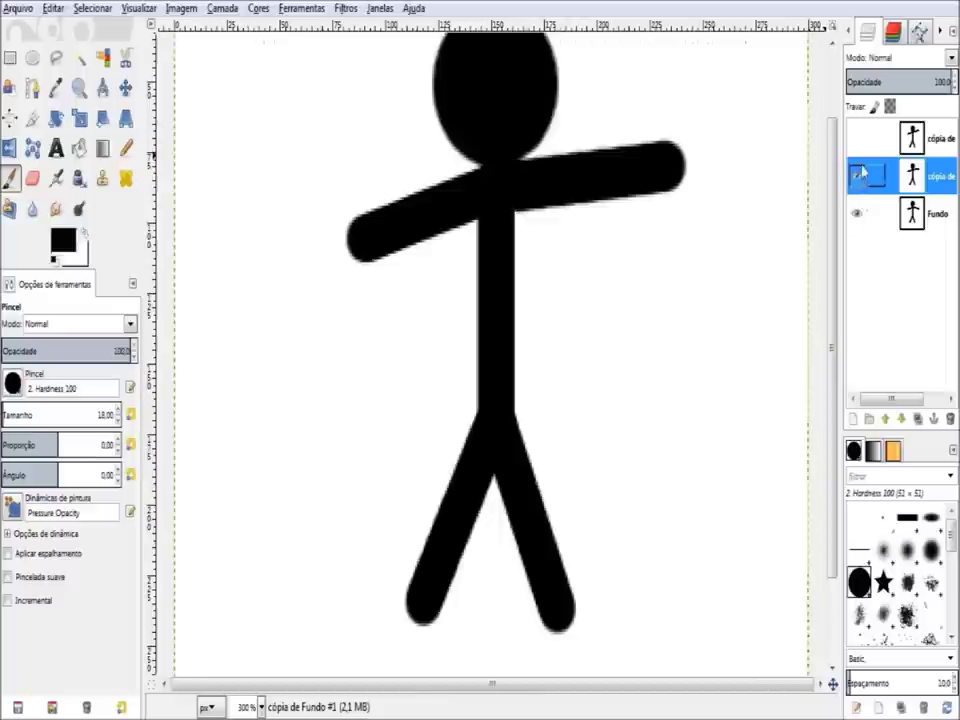
left_click(857, 139)
left_click(857, 177)
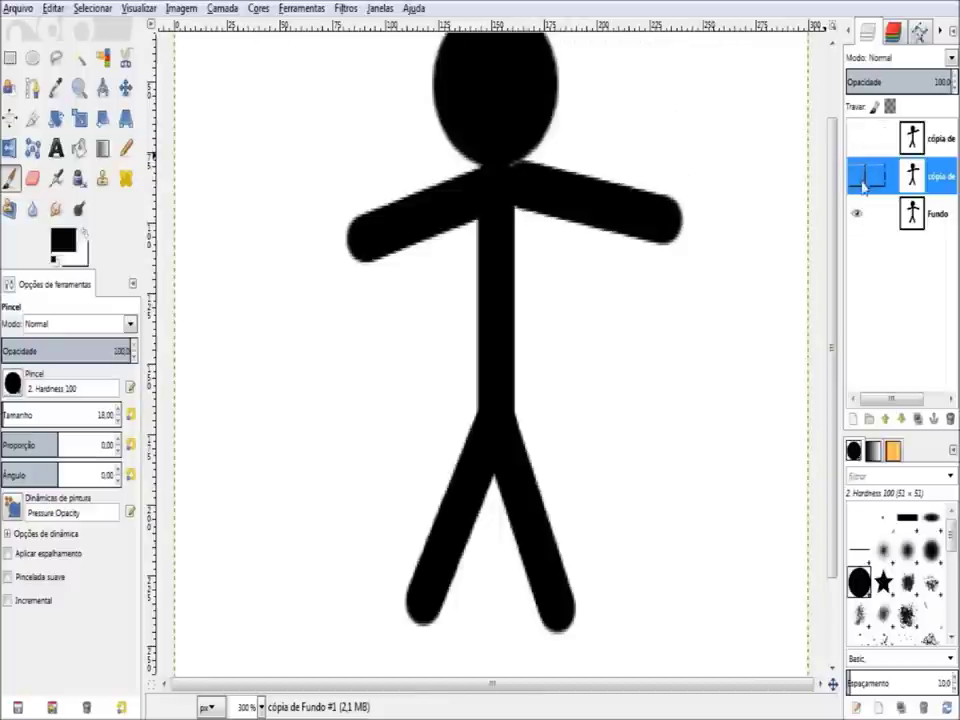
left_click(857, 139)
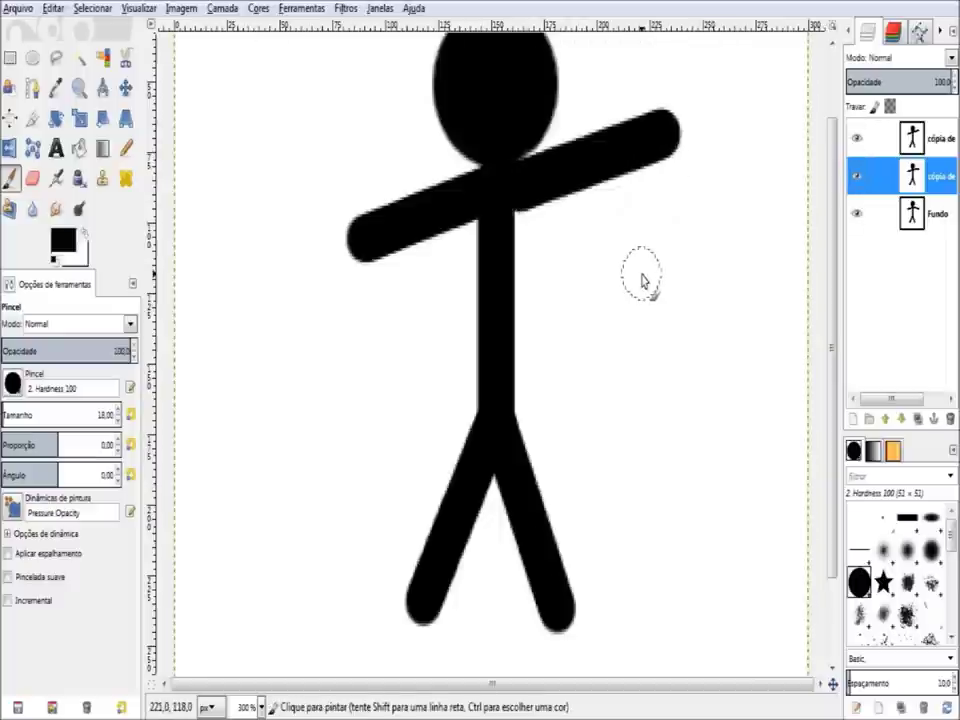
Start the Filtros > Animação > Reproduzir playback of the three-frame animation
left_click(341, 8)
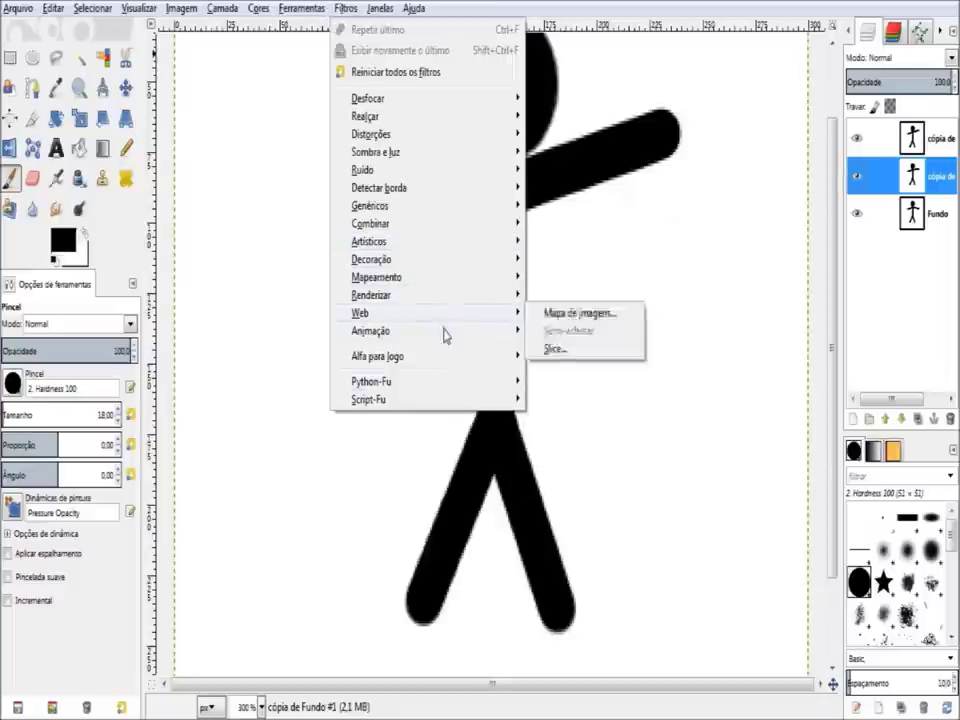
mouse_move(371, 331)
left_click(553, 483)
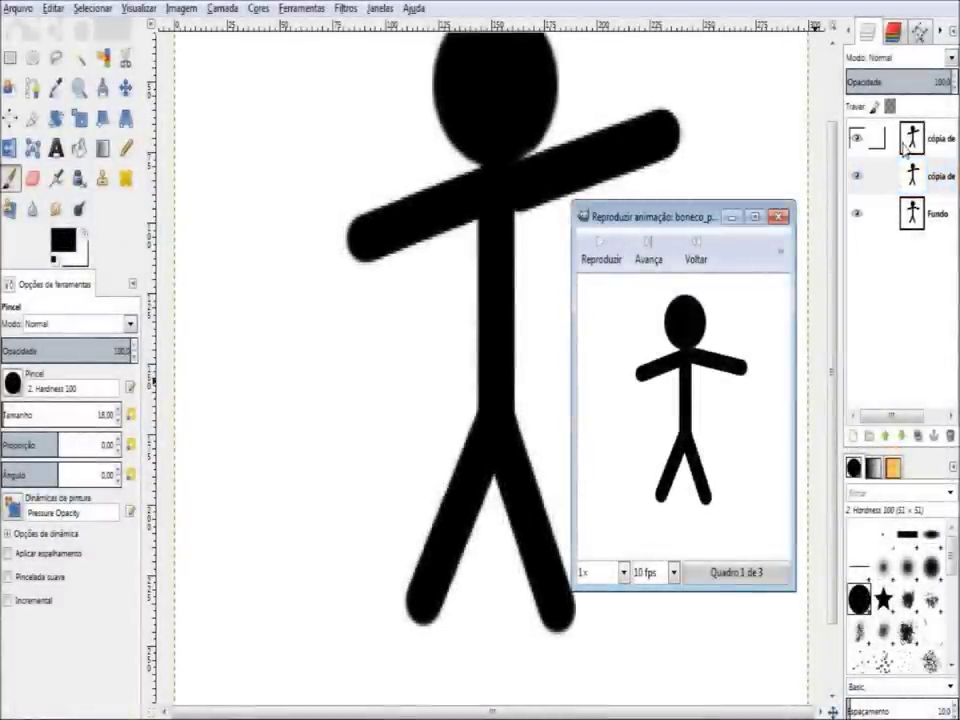
left_click(601, 262)
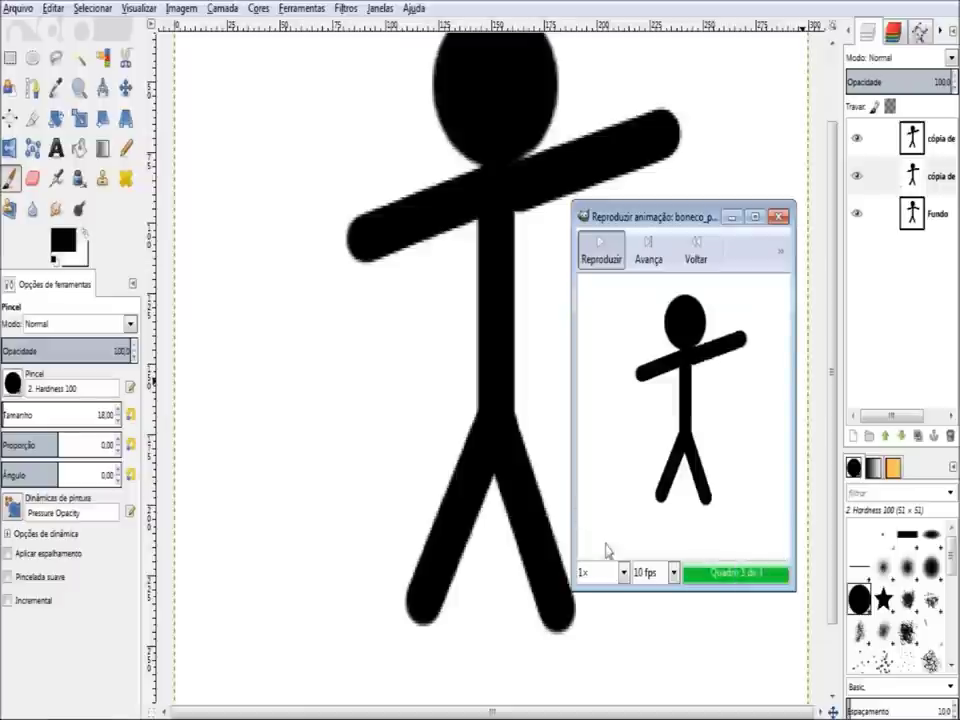
Change the playback speed to 0,5x, then 0,25x, and finally 2x
left_click(608, 582)
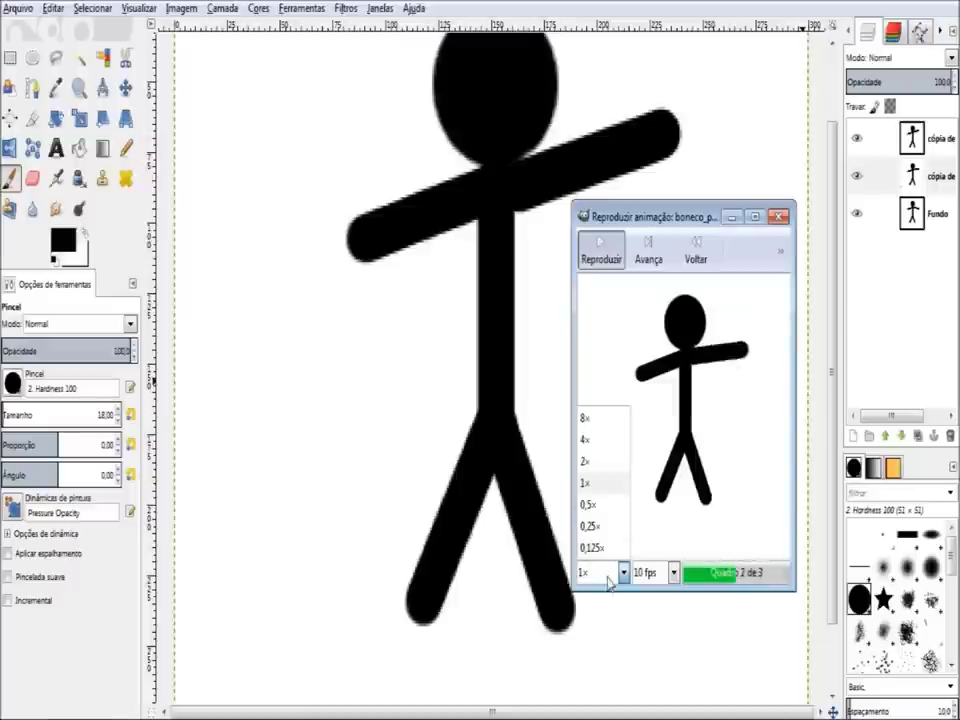
left_click(598, 506)
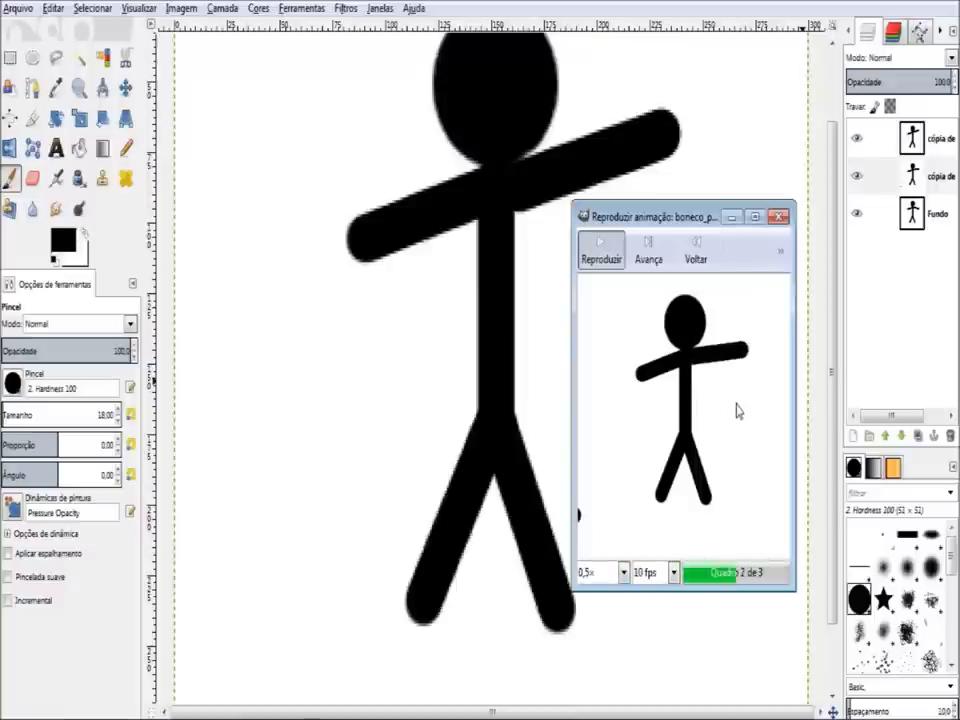
left_click(624, 572)
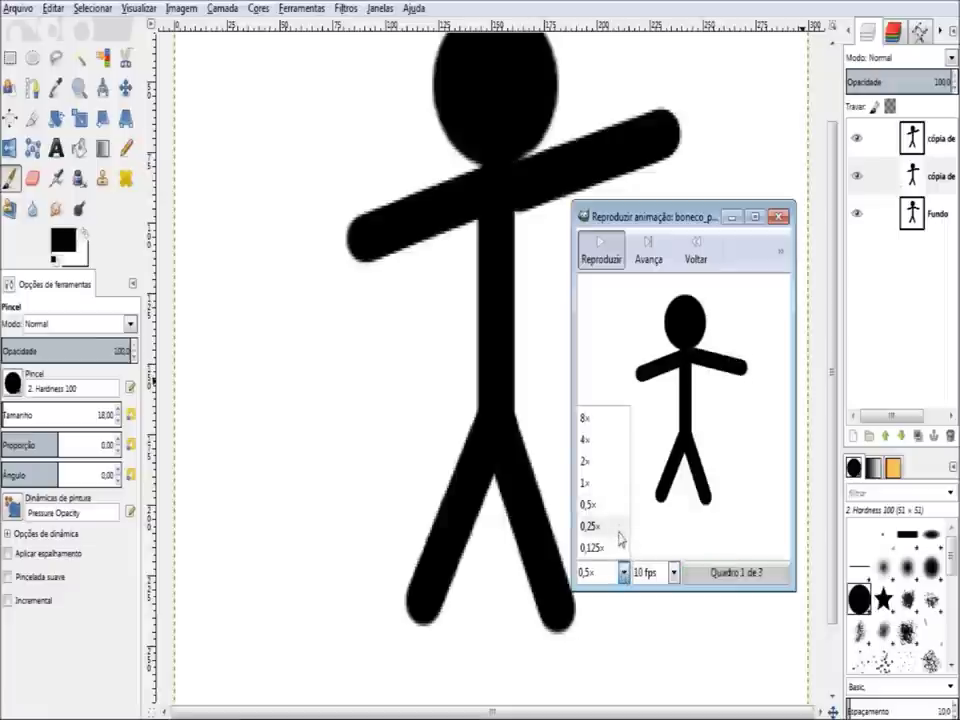
left_click(618, 540)
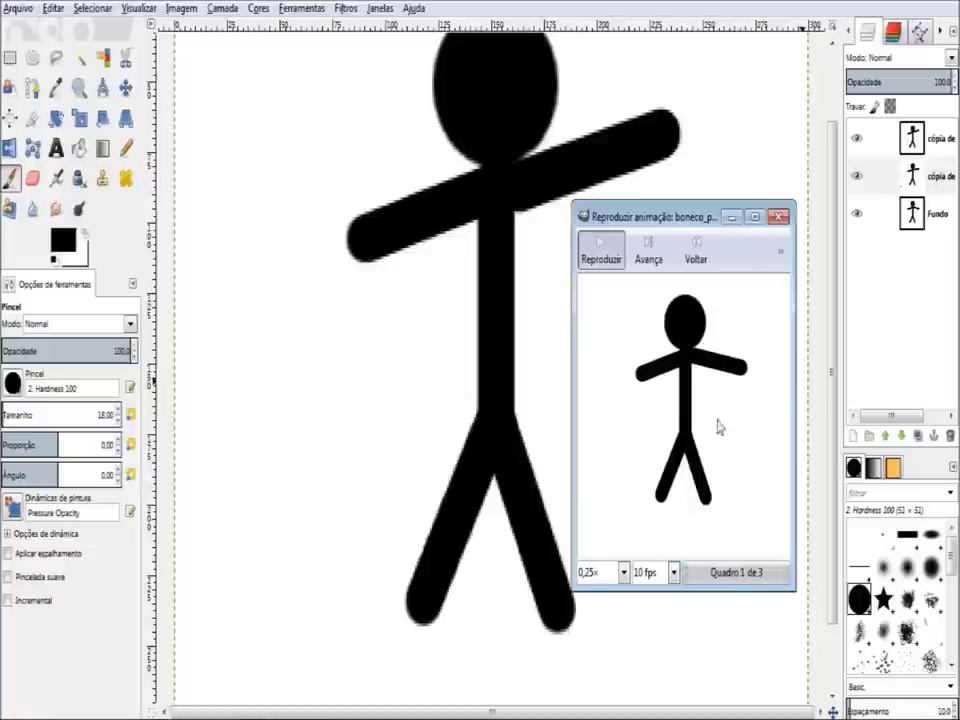
left_click(607, 573)
left_click(606, 460)
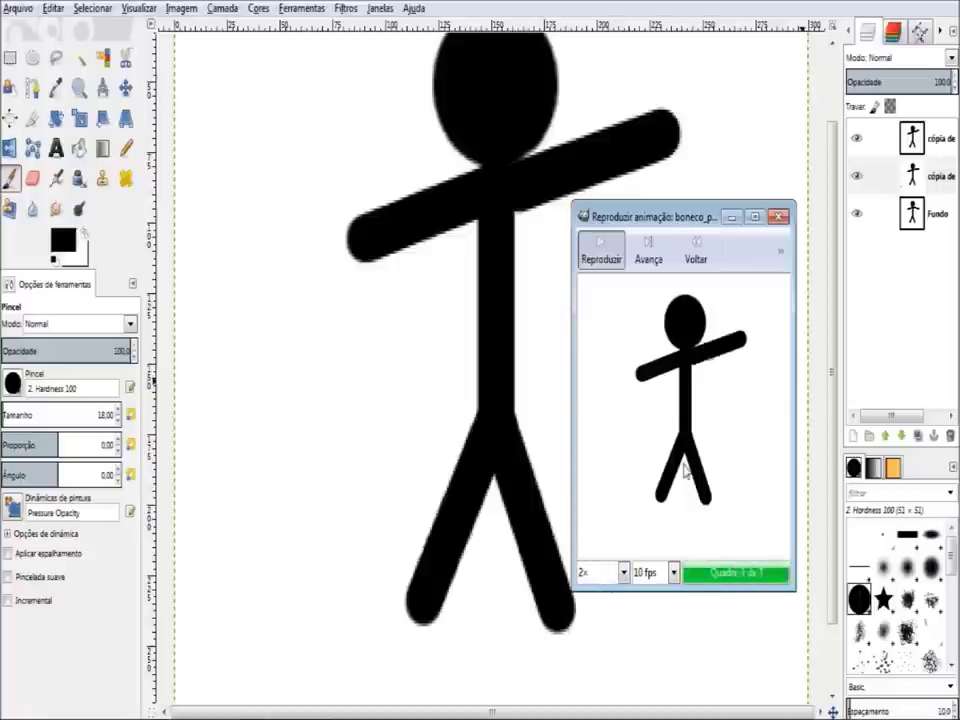